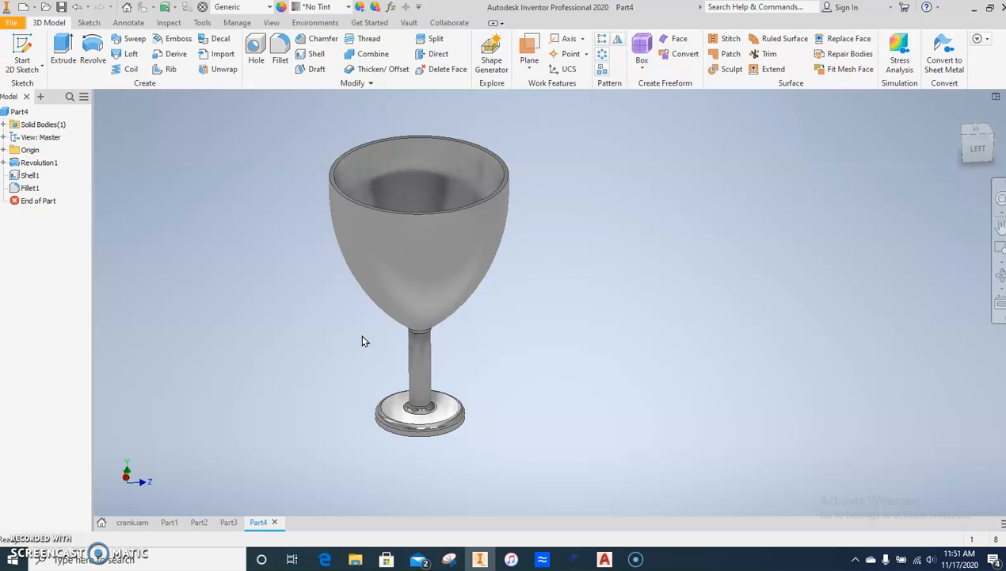
Step: Create a new part from the English Standard (in).ipt template
middle_click_drag(416, 300, 326, 290)
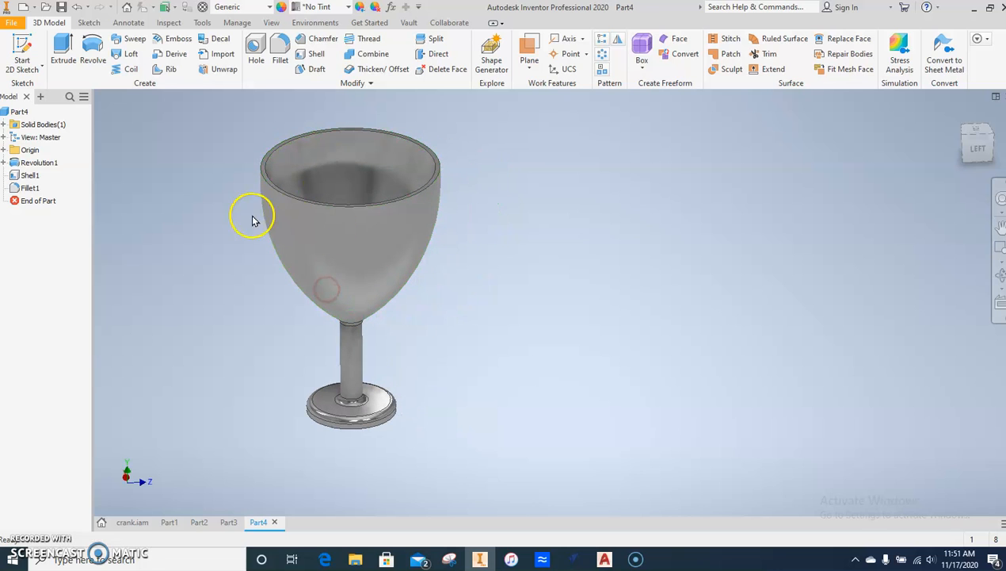
left_click(11, 23)
left_click(20, 63)
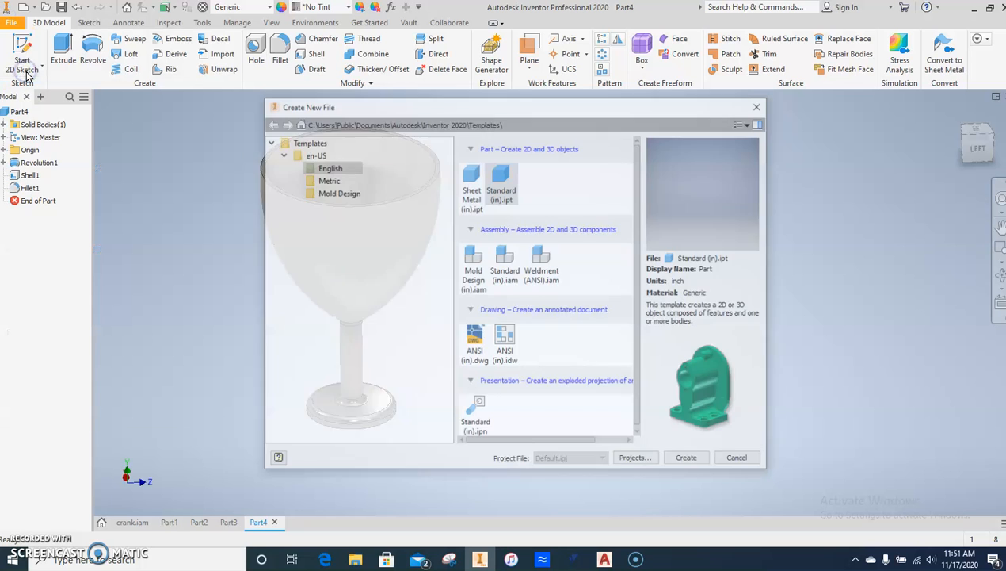
left_click(321, 165)
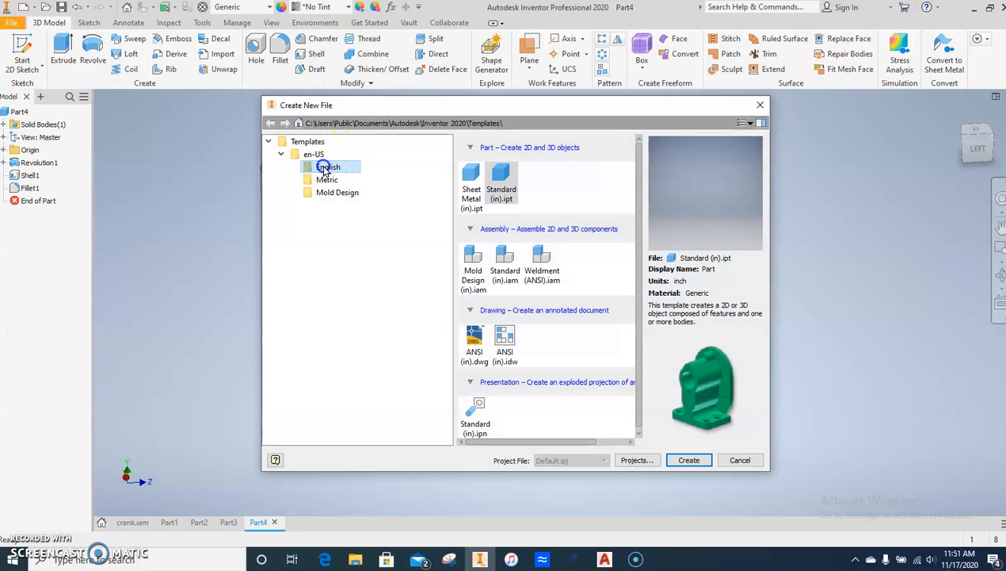
left_click(508, 184)
double_click(508, 184)
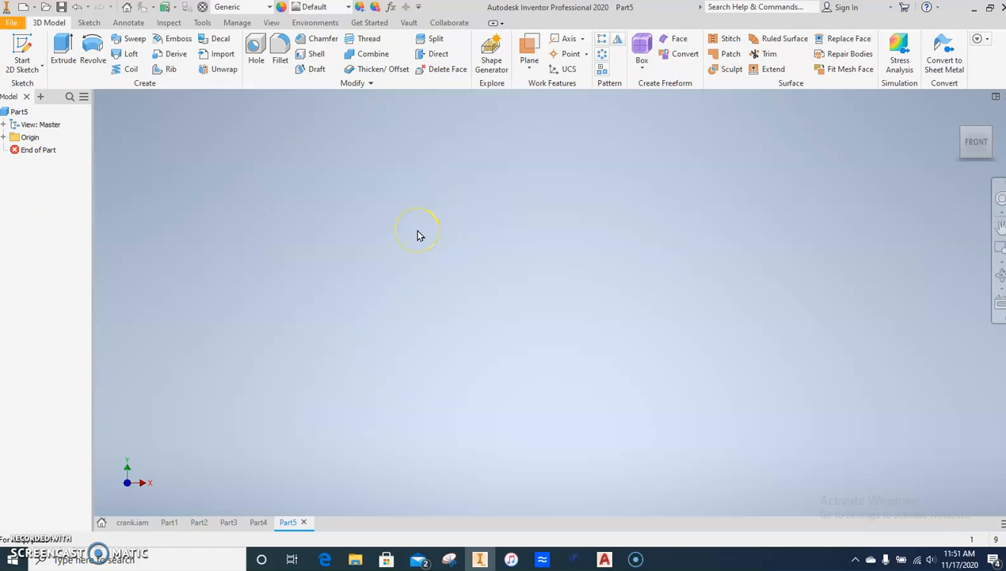
Step: Start a 2D sketch on the front (XY) origin plane
left_click(22, 45)
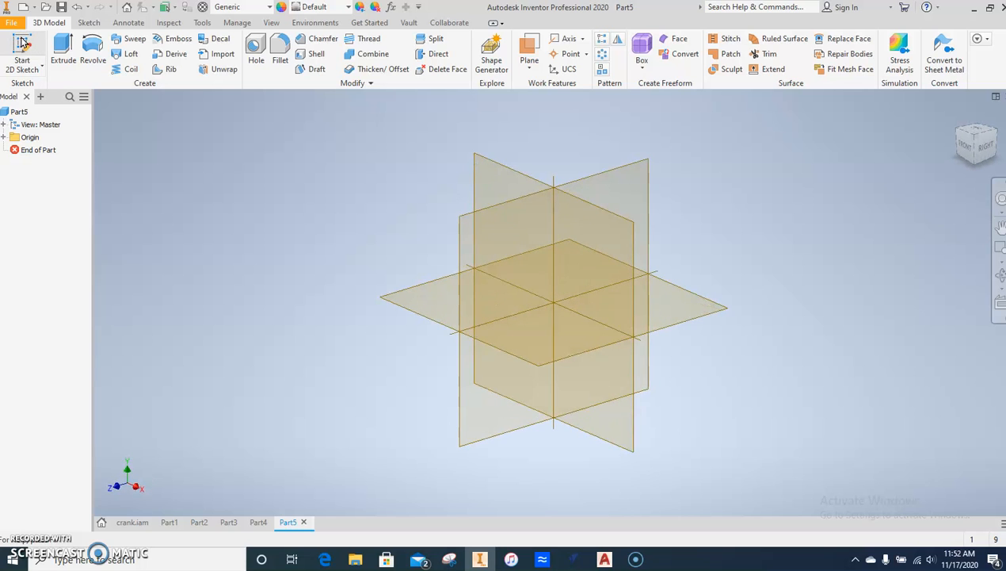
left_click(507, 182)
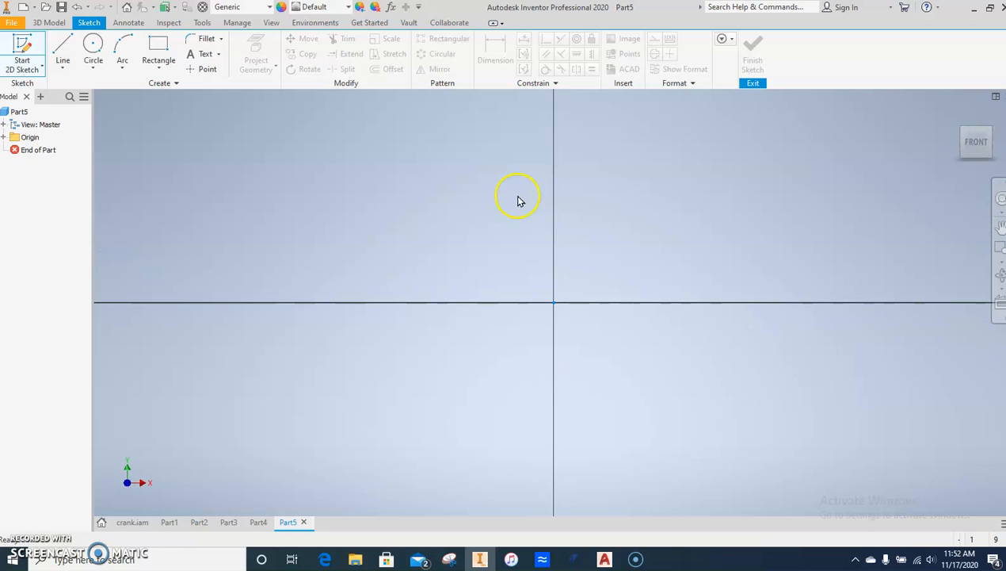
mouse_move(519, 201)
middle_mouse_down()
mouse_move(355, 333)
mouse_move(353, 306)
mouse_move(413, 305)
middle_mouse_up()
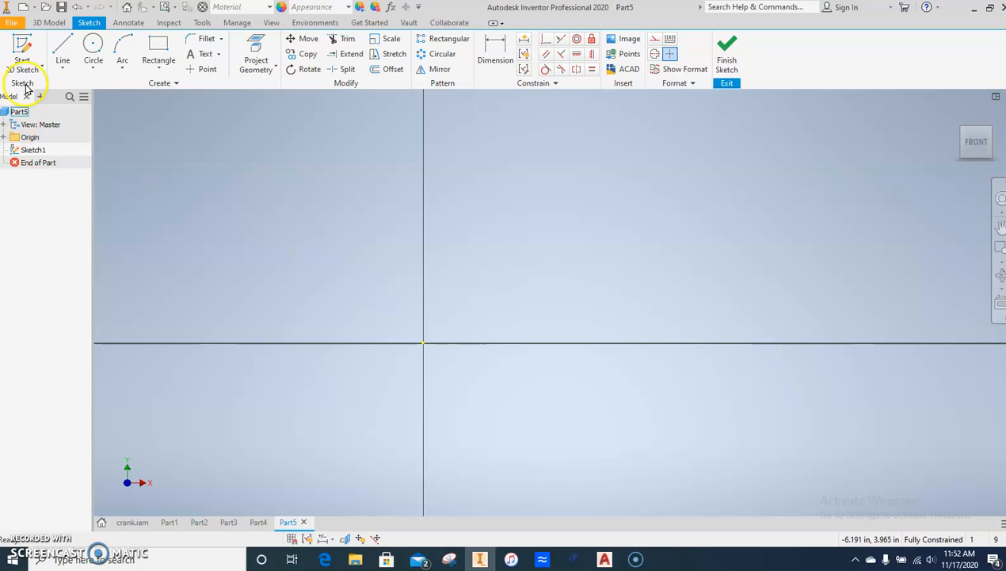
Step: Draw a 6 in vertical line up from the origin and a 2 in horizontal line leftward from its upper end
left_click(63, 49)
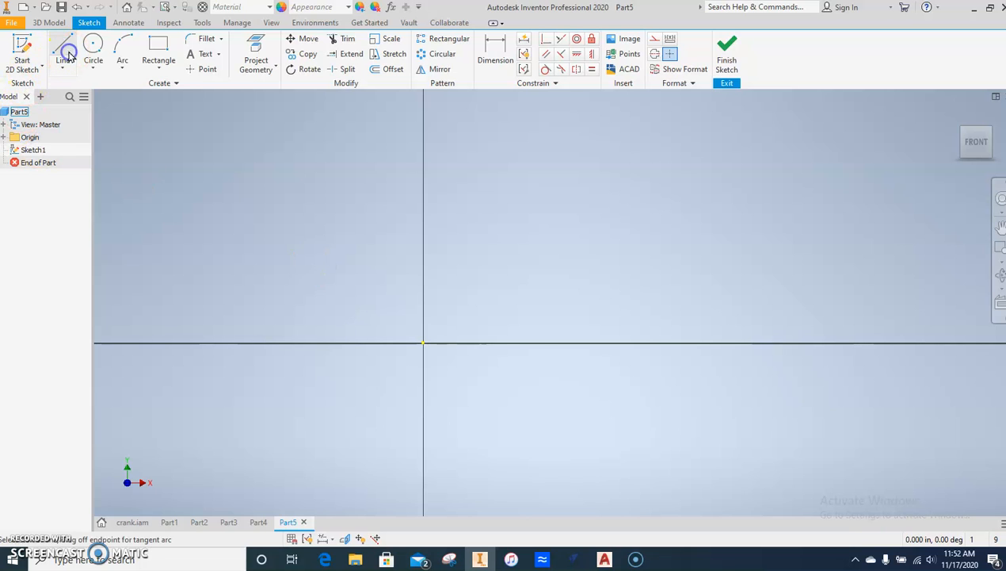
left_click(424, 342)
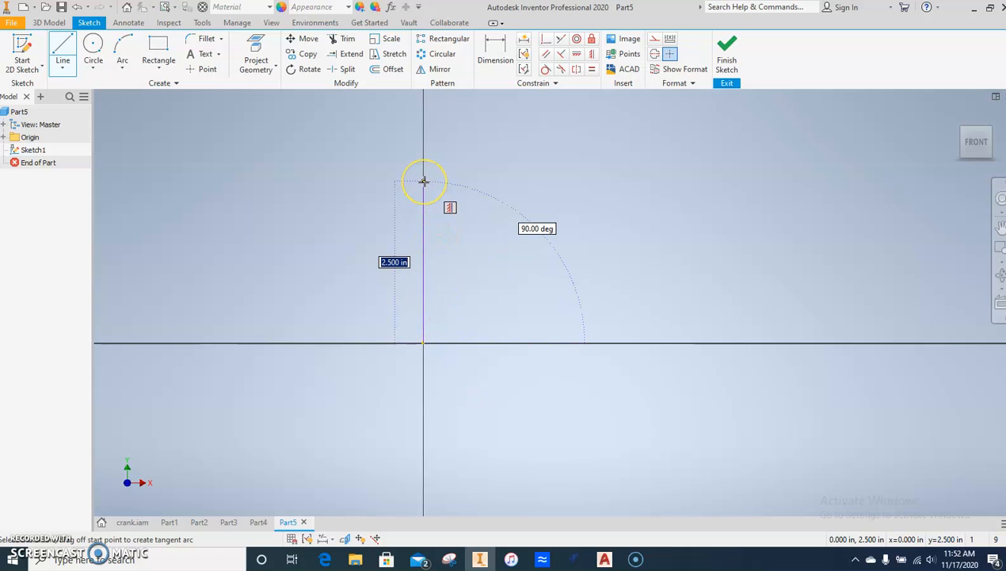
type("6")
key("Return")
scroll(410, 217, "up", 4)
middle_click_drag(410, 218, 447, 441)
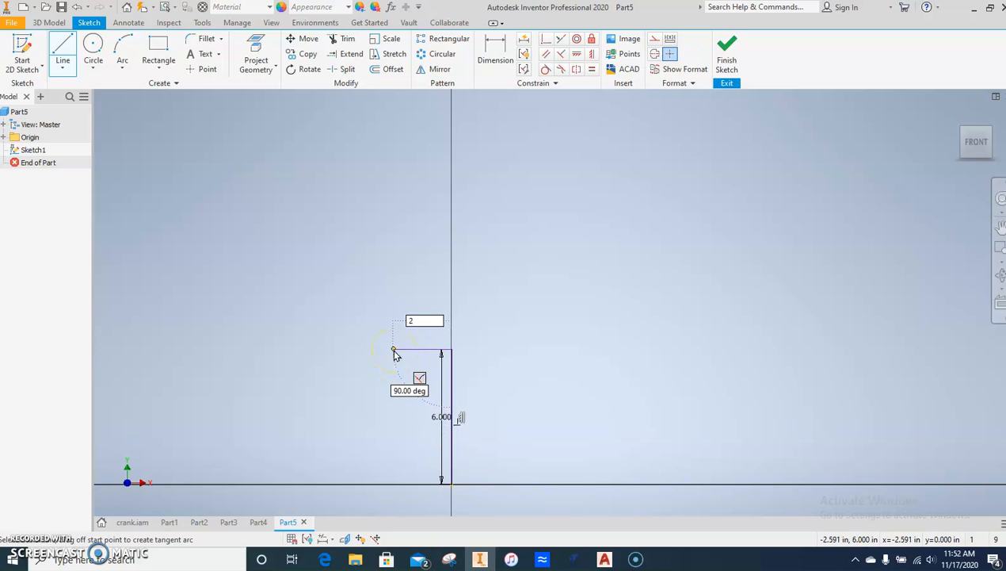
key("Return")
key("Escape")
middle_click_drag(405, 390, 365, 315)
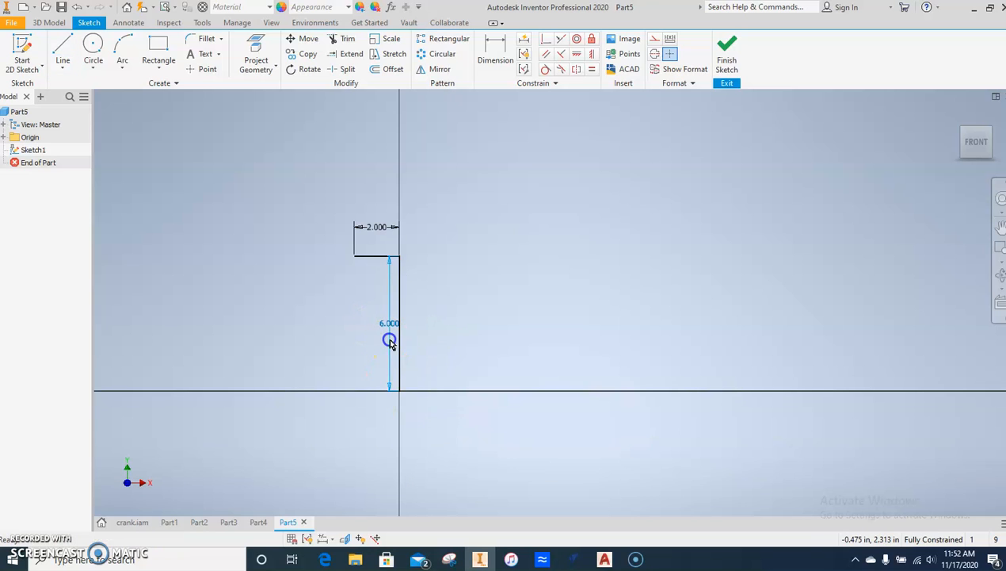
Step: Reposition the 6 in dimension to the right side of the vertical line
left_click_drag(396, 330, 434, 326)
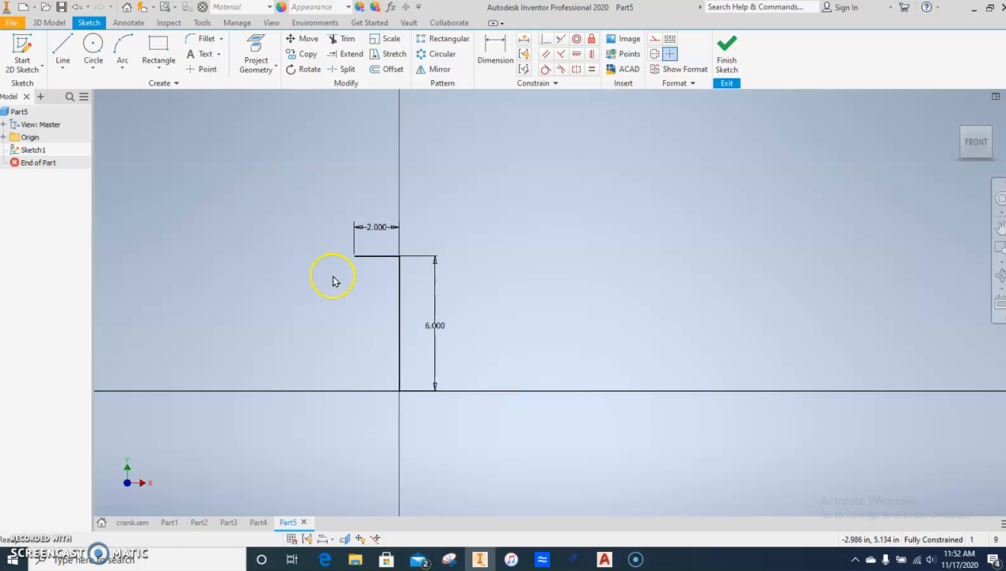
scroll(400, 396, "down", 3)
middle_click_drag(399, 397, 418, 427)
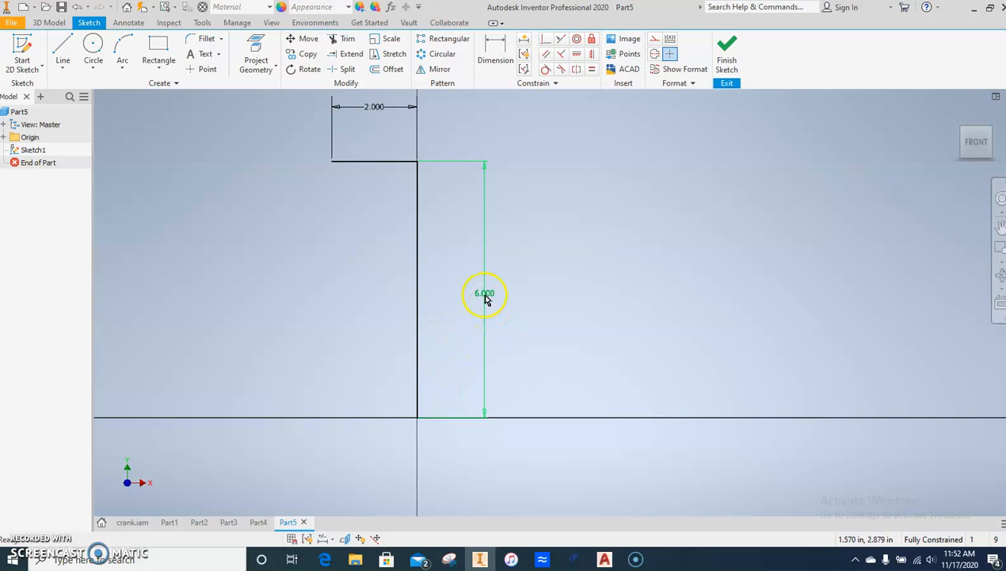
Step: Draw the base outline with a 1 in line leftward from the origin and a 0.25 in line straight up from its end
left_click(63, 46)
left_click(417, 416)
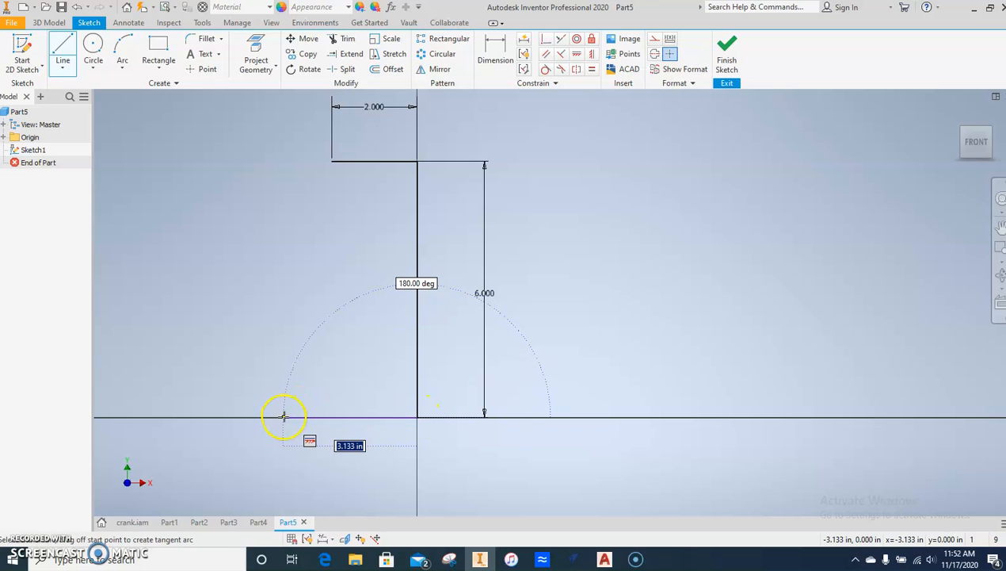
type("18")
key("Return")
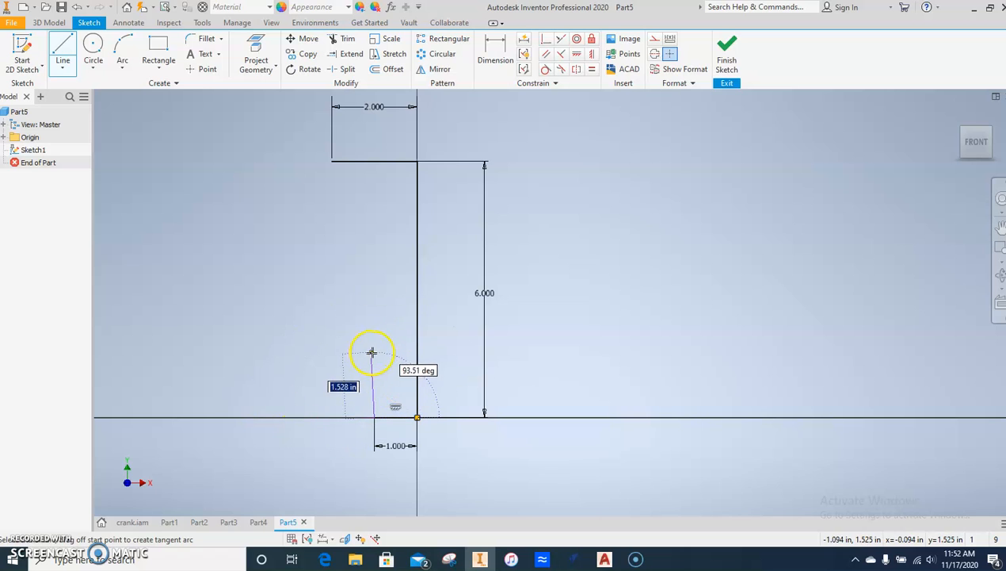
type(".")
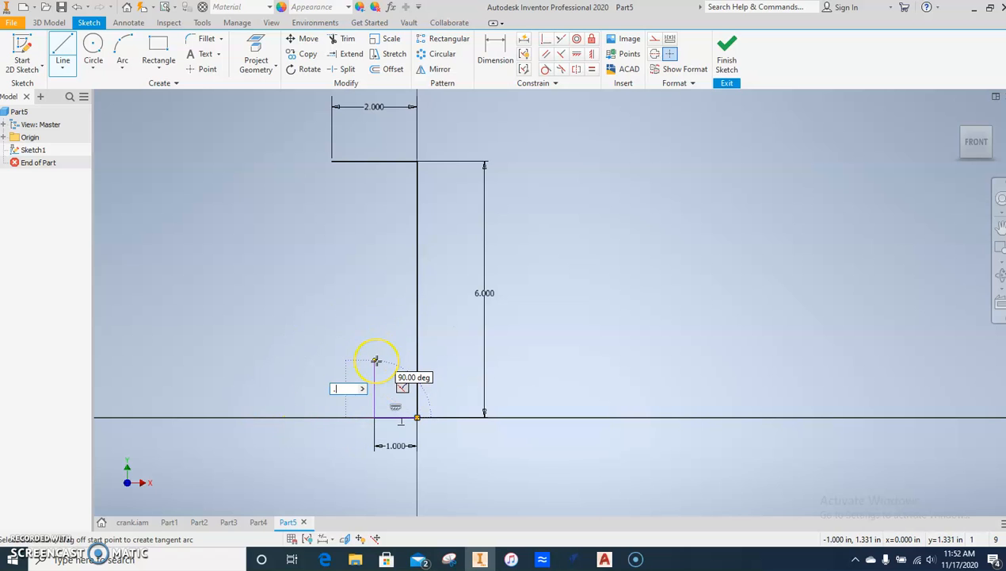
type("25")
key("Return")
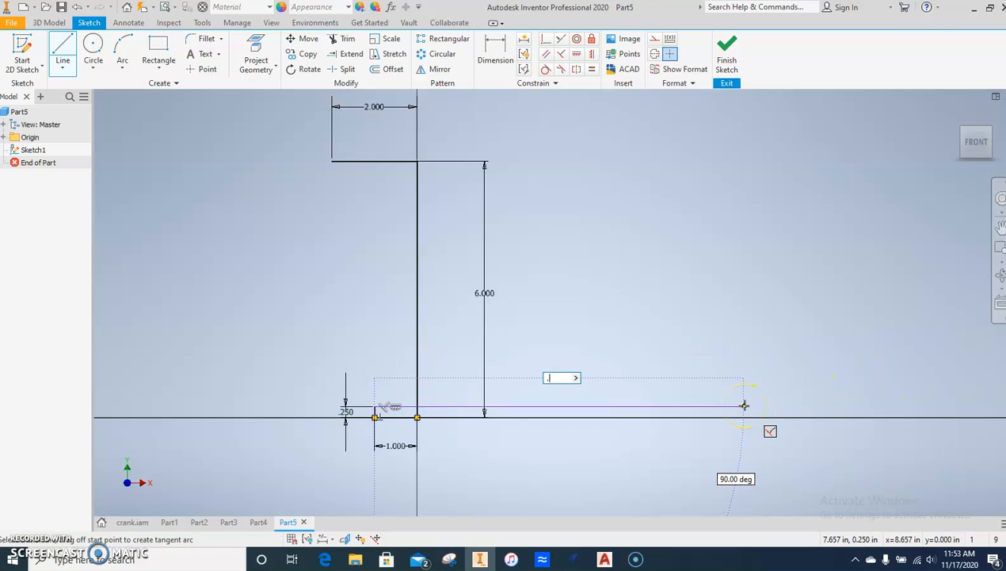
Step: Continue the outline with a 0.75 in line back toward the axis and a 2 in vertical line for the stem
type(".75")
key("Return")
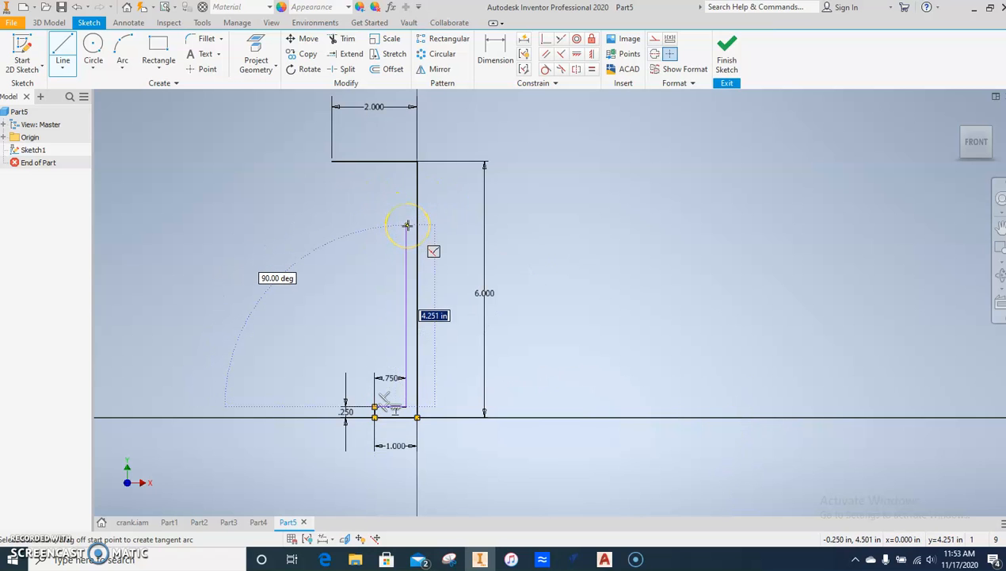
key("Return")
key("Escape")
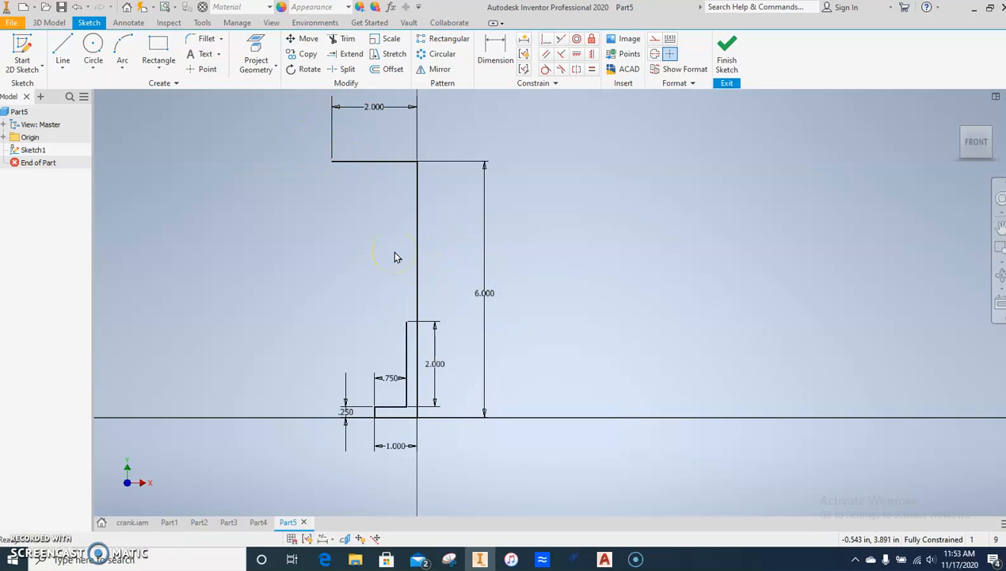
Step: Draw a three-point arc of 4 in radius from the rim line's outer end down to the stem, bulging outward
left_click(123, 43)
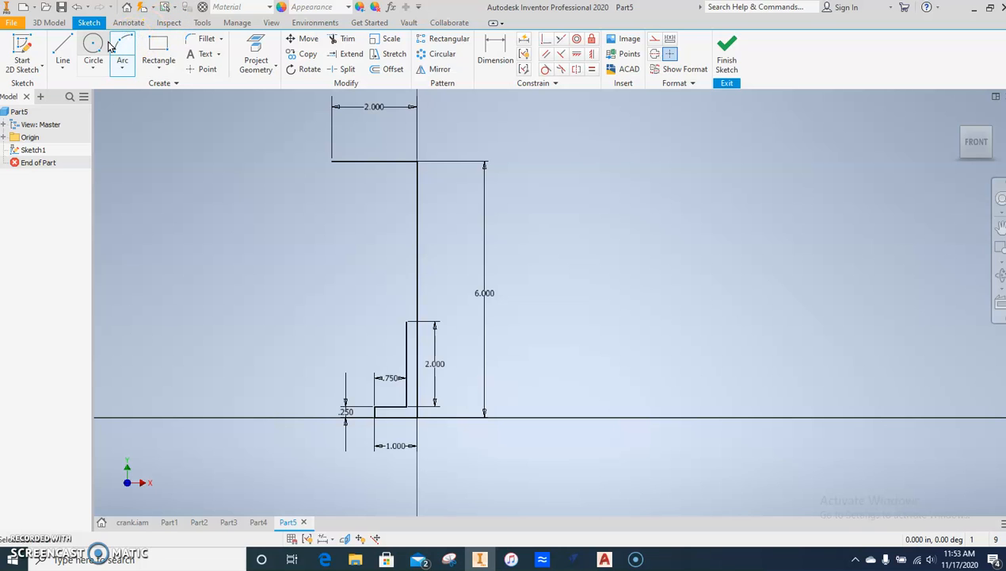
left_click(123, 45)
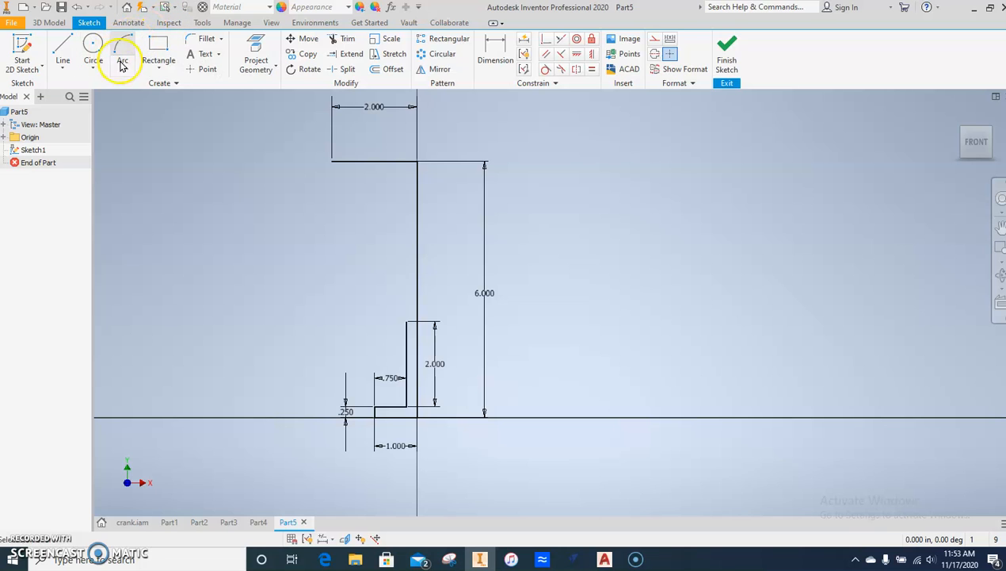
left_click(332, 162)
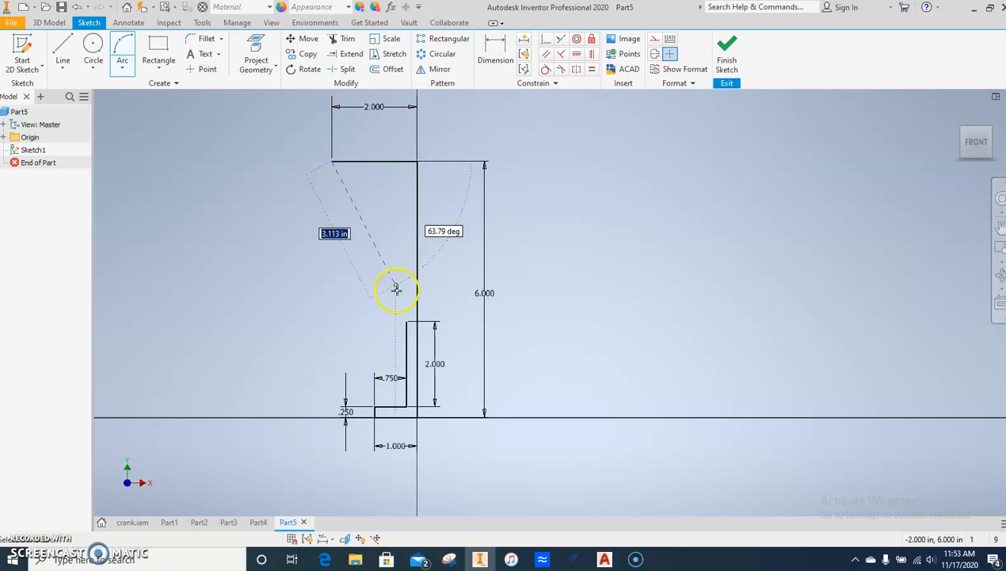
left_click(406, 325)
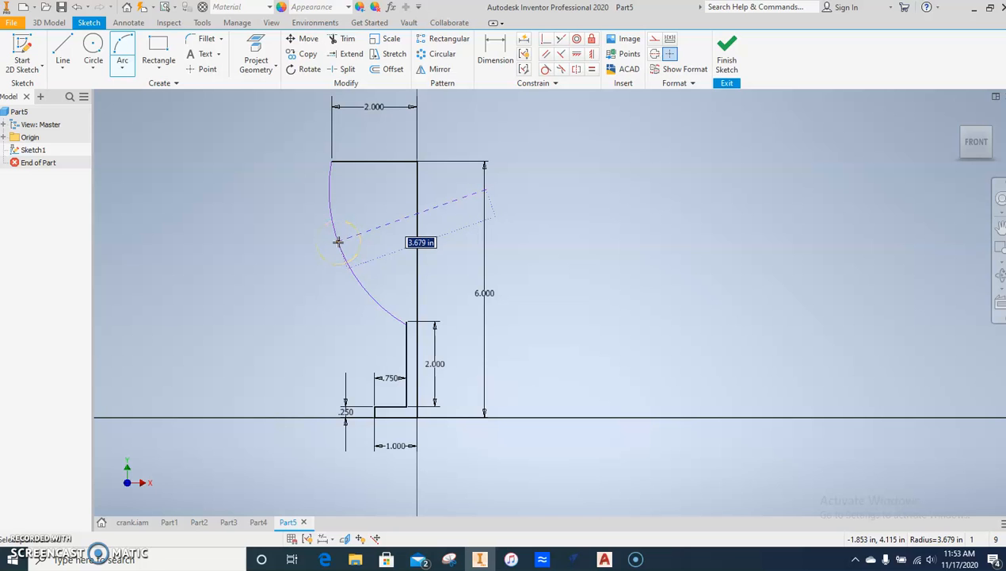
left_click(339, 241)
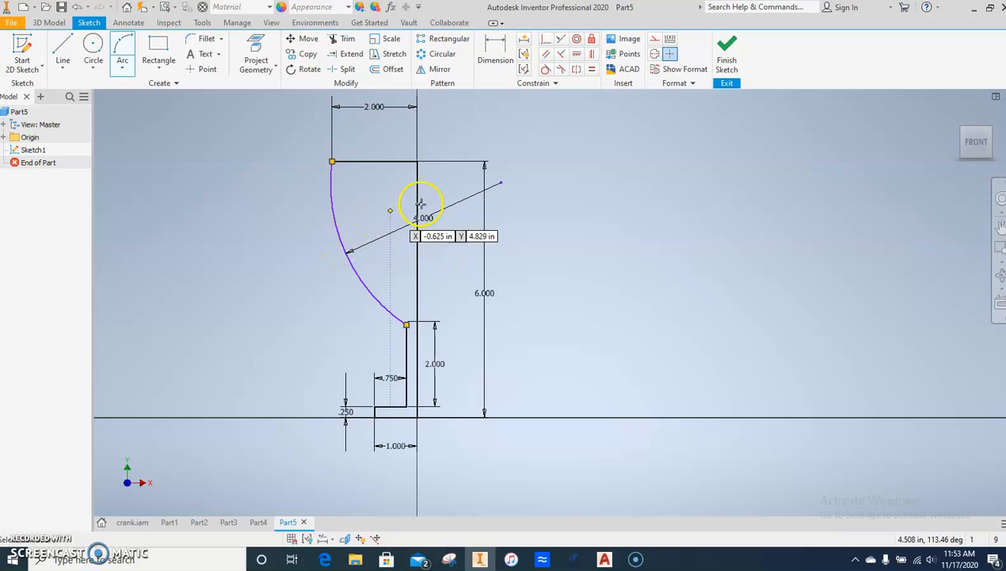
key("Escape")
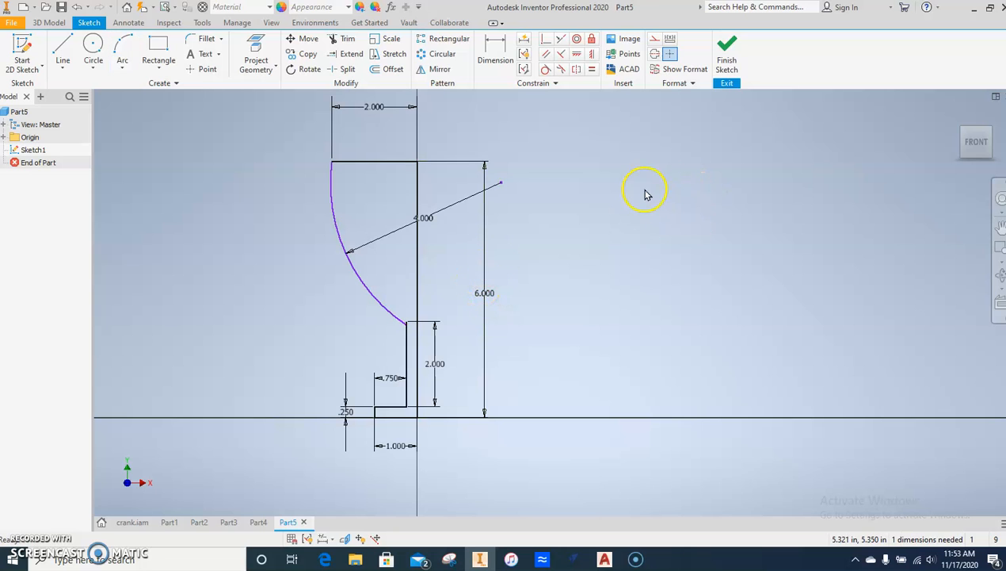
Step: Join the arc's lower endpoint to the upper end of the 2 in stem line to close the profile
scroll(408, 329, "up", 2)
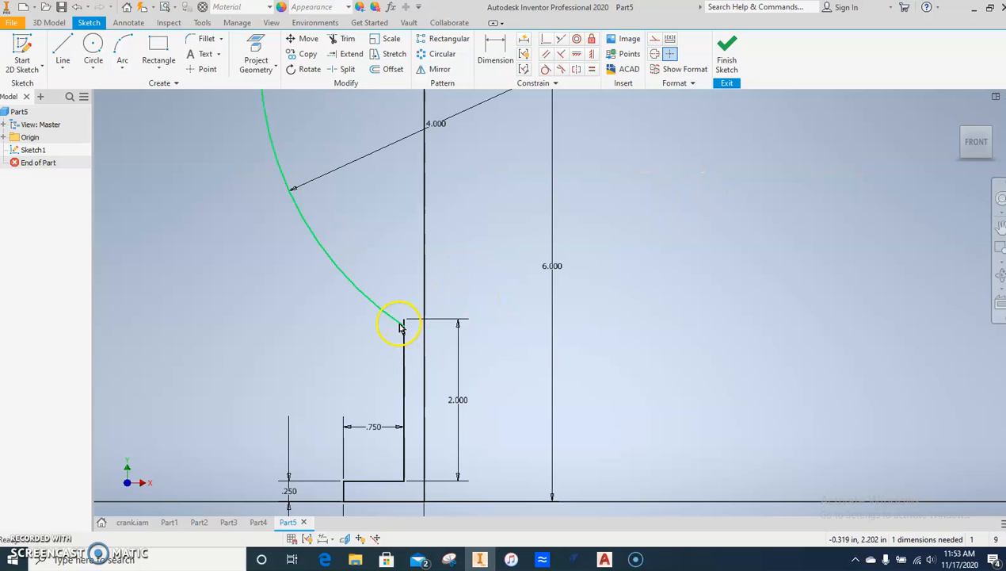
left_click_drag(405, 328, 404, 320)
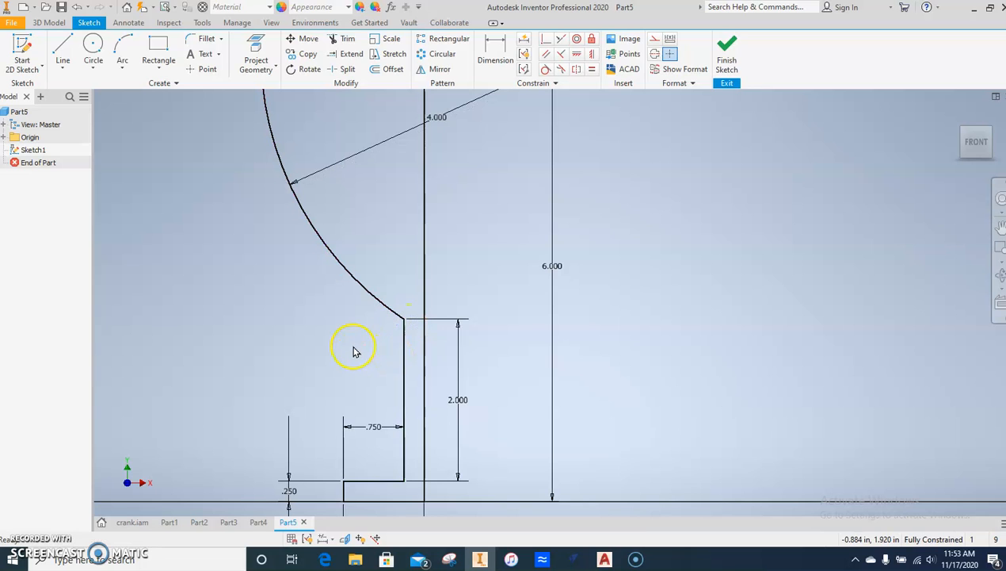
scroll(337, 364, "down", 4)
scroll(330, 355, "up", 3)
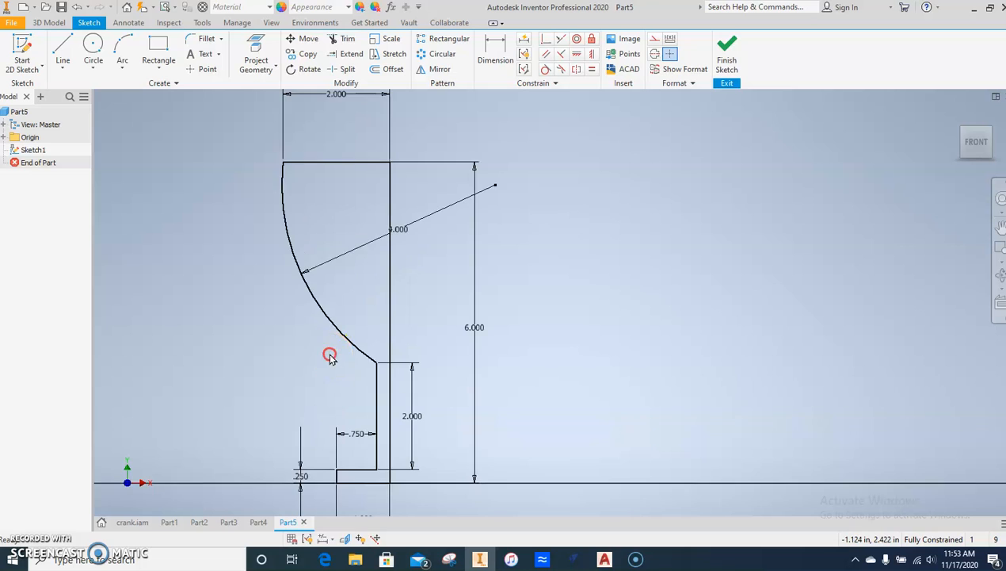
middle_click_drag(330, 355, 337, 358)
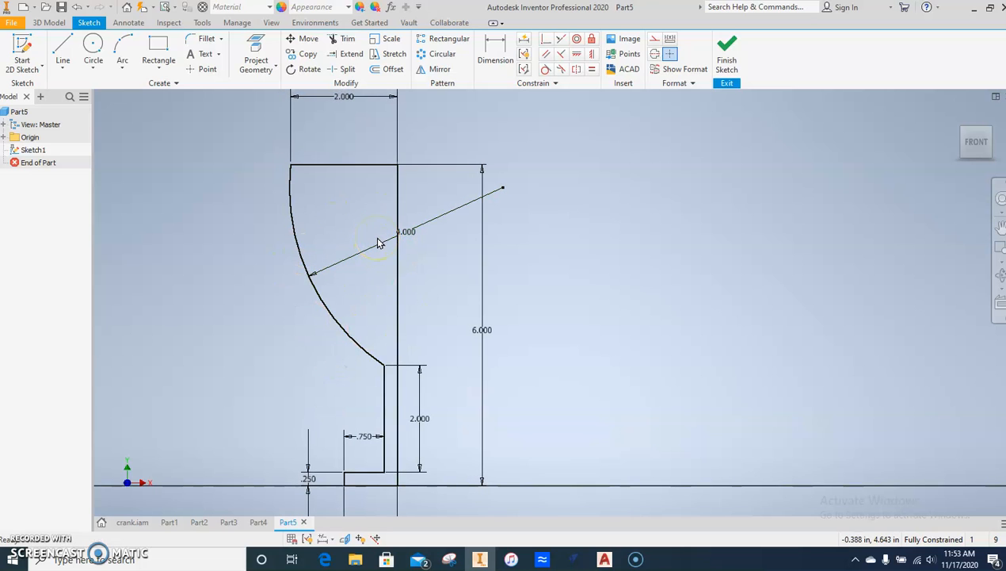
Step: Finish the sketch and revolve the closed profile 360 degrees about the 6 in vertical line
left_click(717, 62)
scroll(408, 248, "down", 3)
mouse_move(408, 248)
middle_mouse_down()
mouse_move(307, 355)
mouse_move(413, 466)
middle_mouse_up()
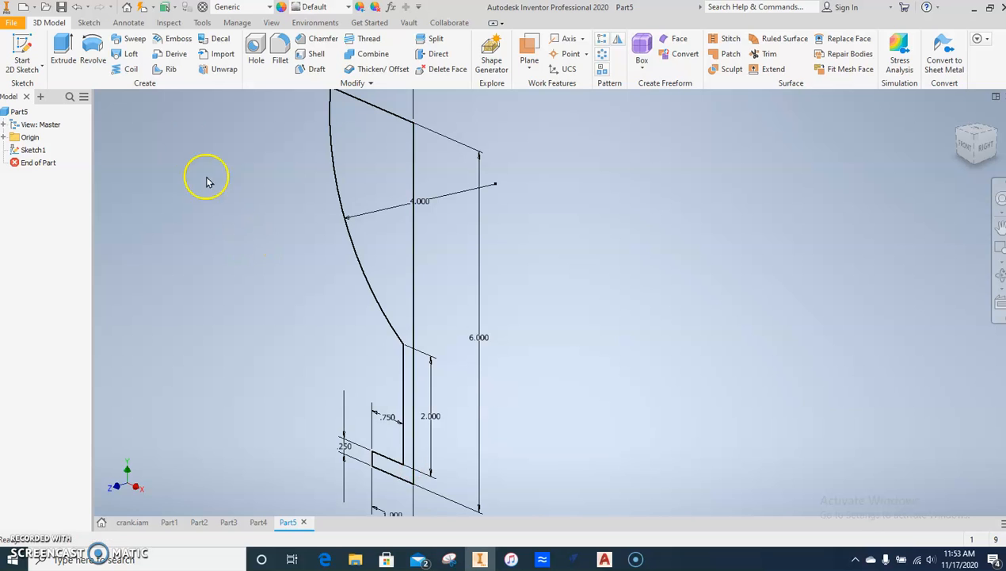
left_click(93, 52)
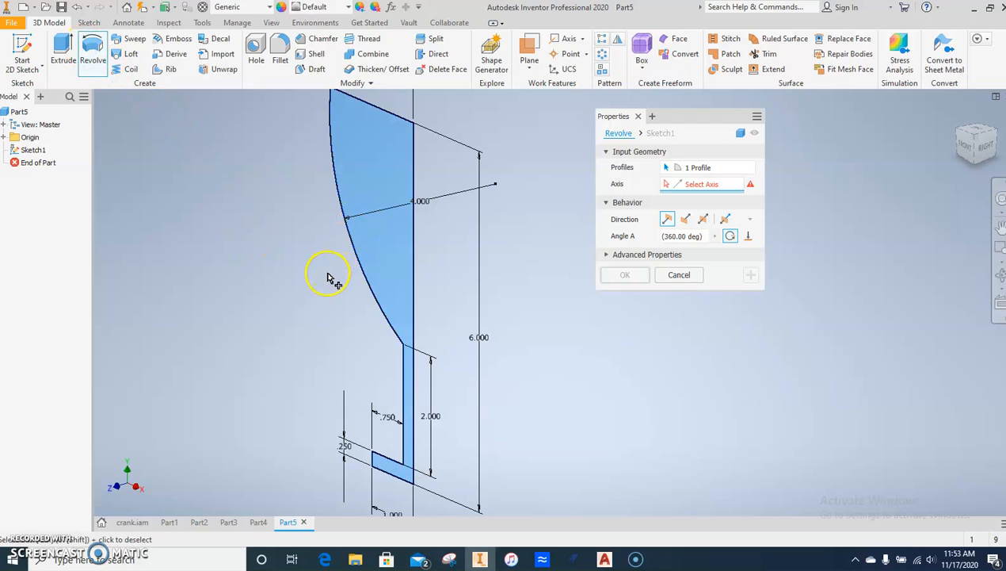
left_click(413, 162)
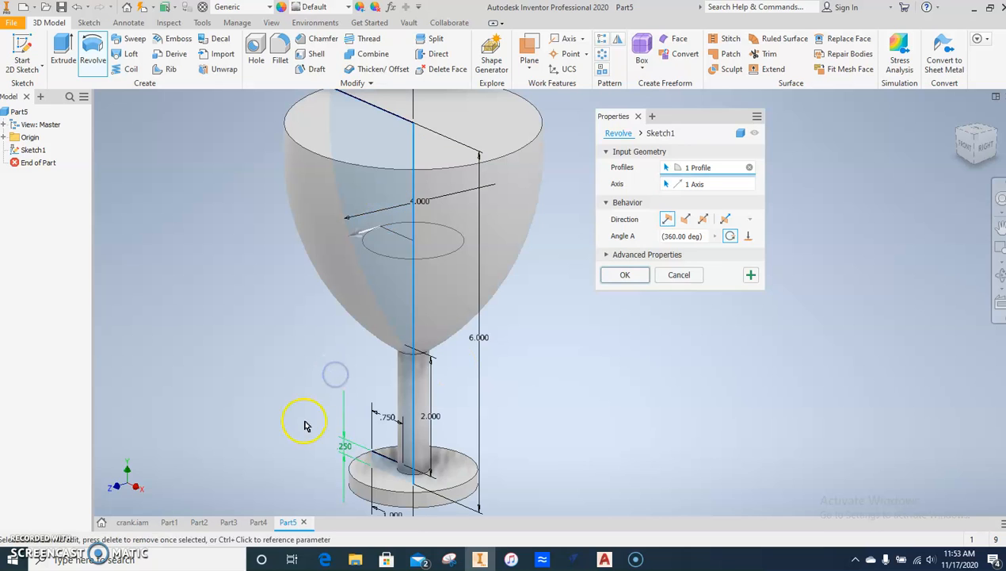
left_click(623, 278)
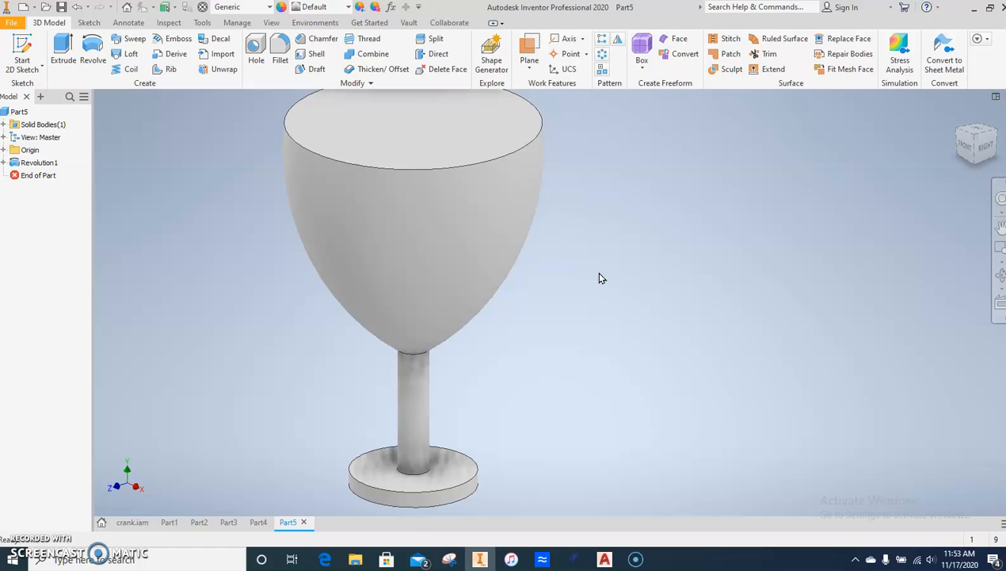
middle_click_drag(650, 241, 669, 278)
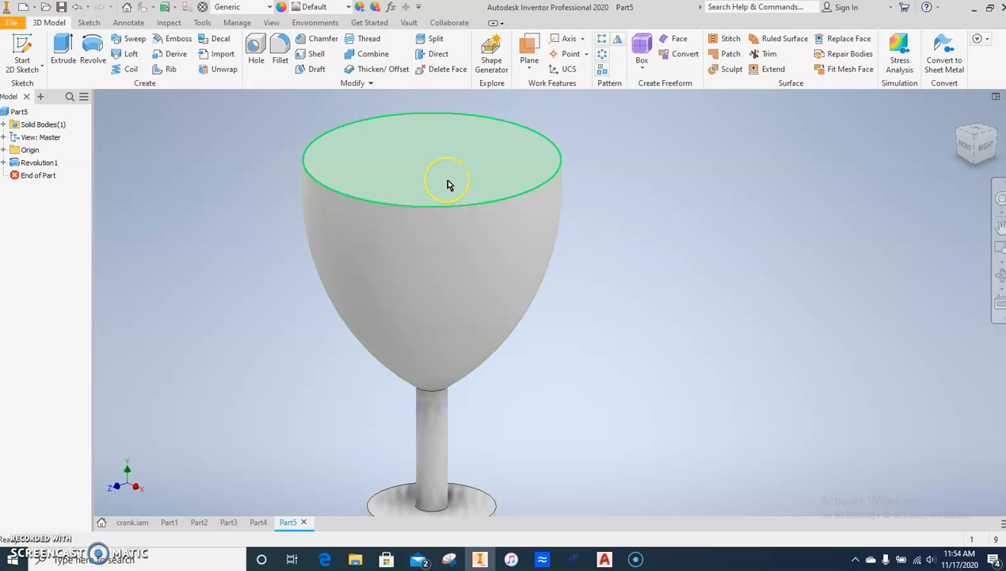
left_click(469, 204)
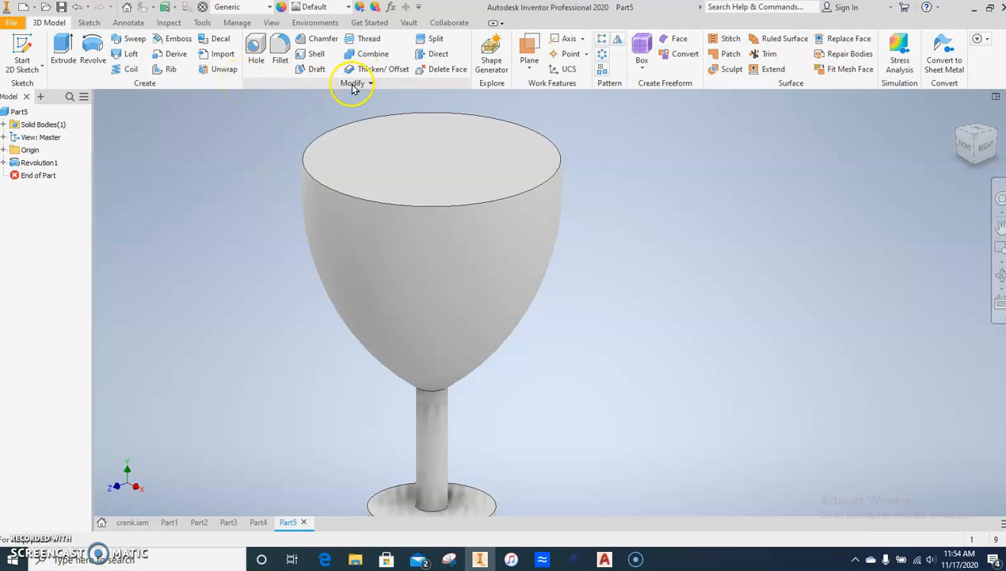
Step: Shell the revolved solid, removing the flat top face of the bowl to open the glass
left_click(315, 53)
left_click(479, 150)
left_click(196, 239)
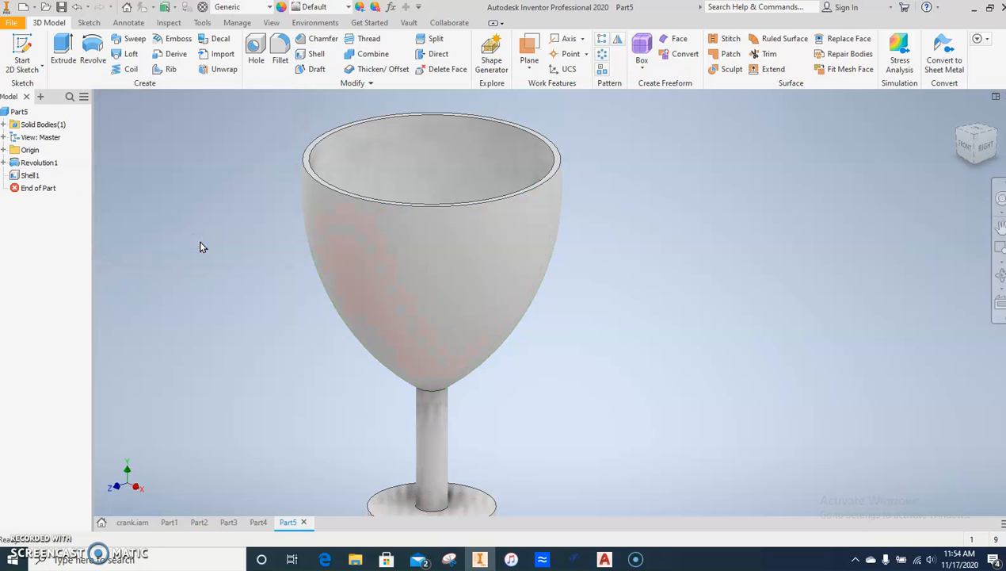
Step: Fillet the foot's upper outer edge and the stem's edges at the foot and bowl with a 0.125 in radius
middle_click_drag(227, 260, 218, 232)
middle_click_drag(340, 334, 319, 307)
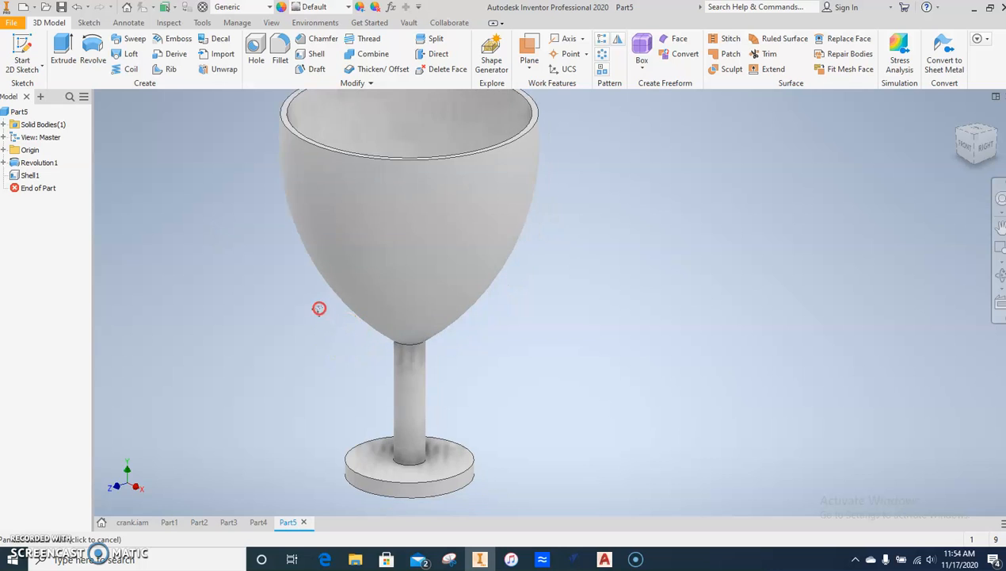
left_click(281, 46)
left_click(411, 480)
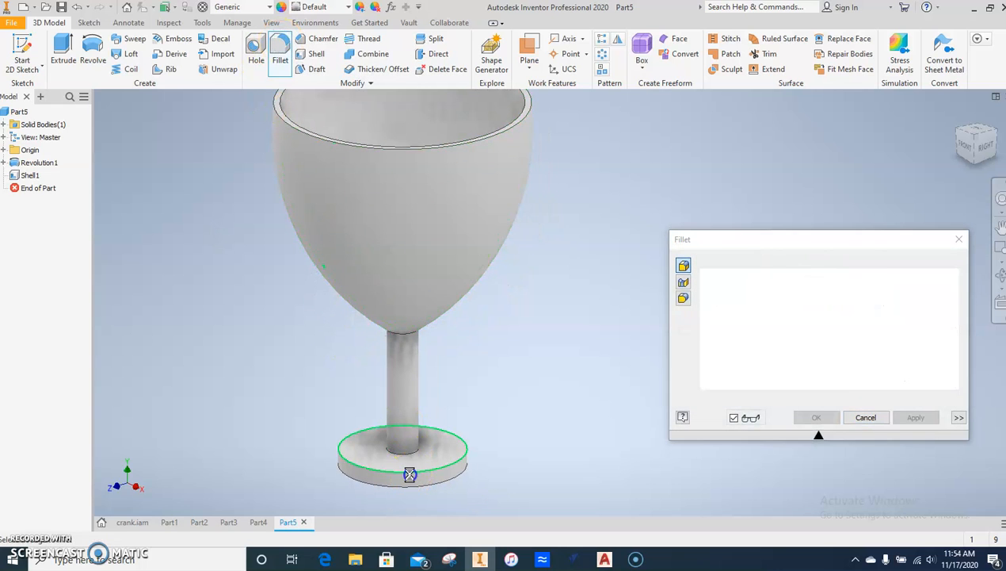
left_click(412, 462)
left_click(411, 336)
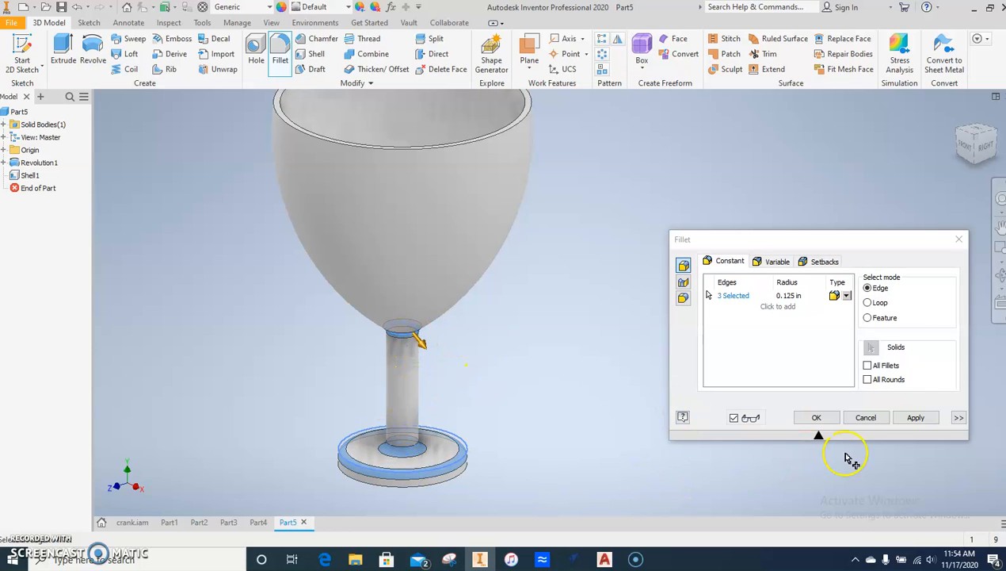
left_click(817, 418)
Step: Apply the Clear - Blue appearance from the Inventor Material Library to the whole glass
middle_click_drag(447, 463, 449, 481)
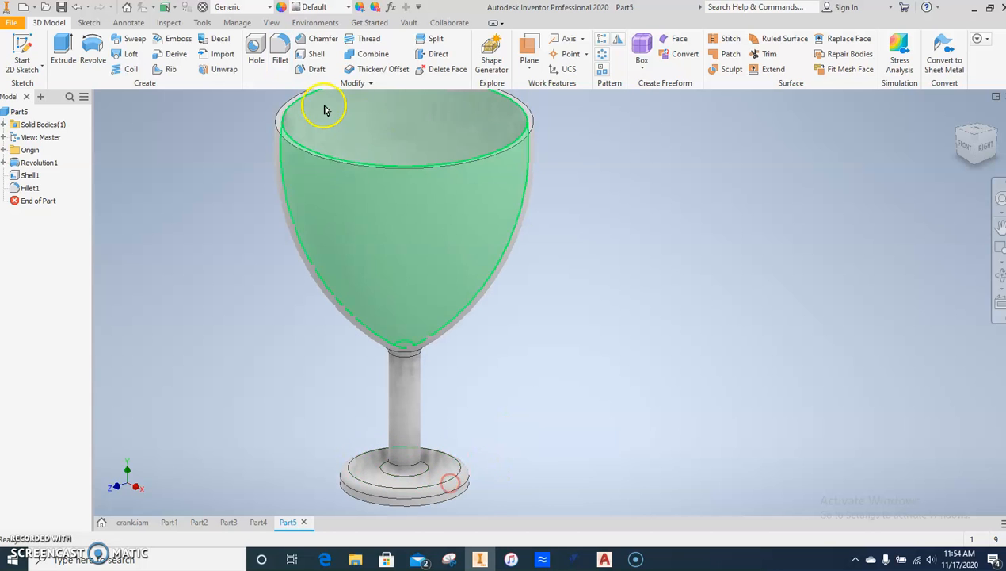
left_click(349, 7)
scroll(339, 229, "up", 6)
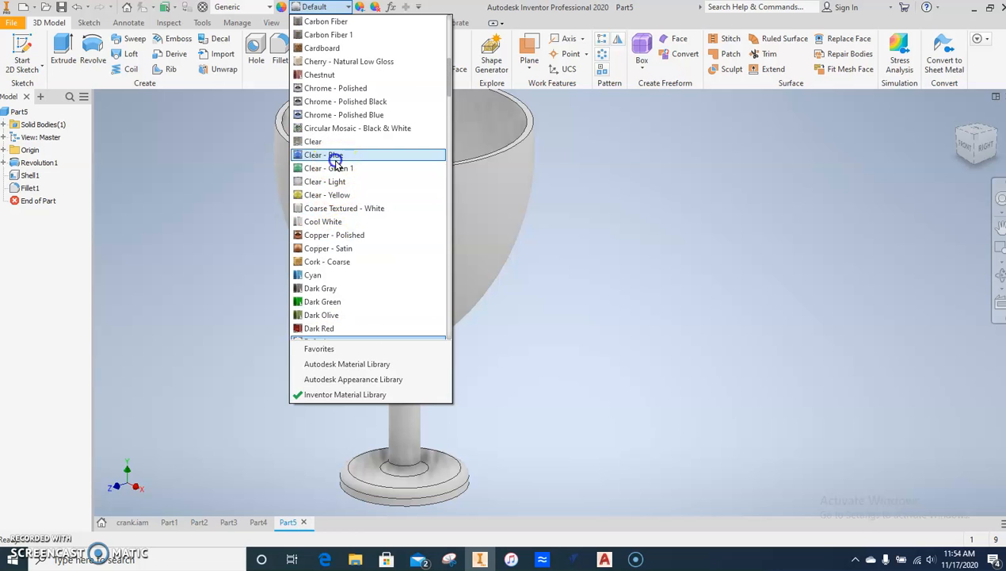
left_click(336, 157)
Step: Save the finished glass as an Autodesk Inventor part (.ipt) in the unit 1 folder
mouse_move(623, 337)
middle_mouse_down("shift")
mouse_move(588, 319)
mouse_move(573, 348)
mouse_move(635, 368)
middle_mouse_up("shift")
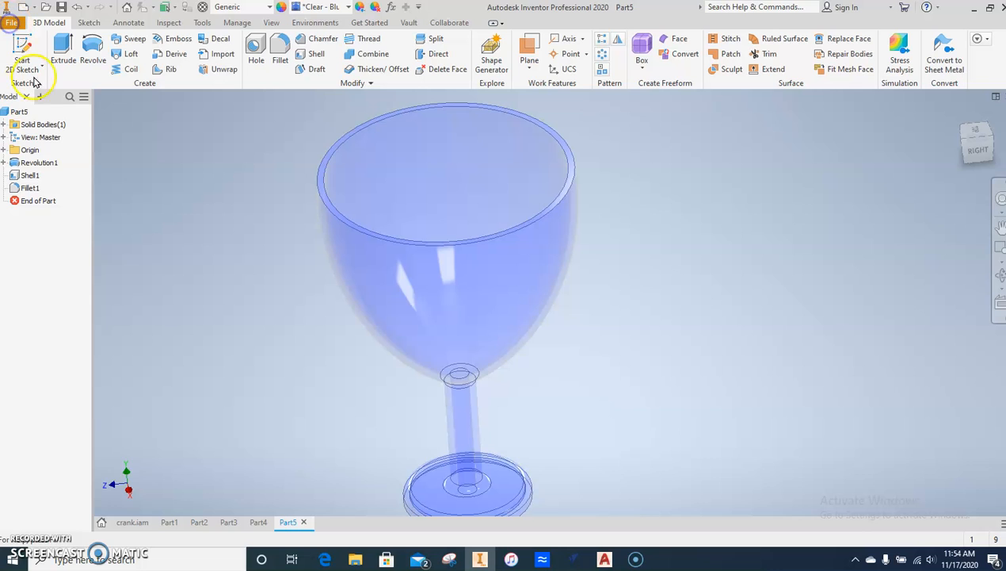
left_click(12, 22)
left_click(43, 157)
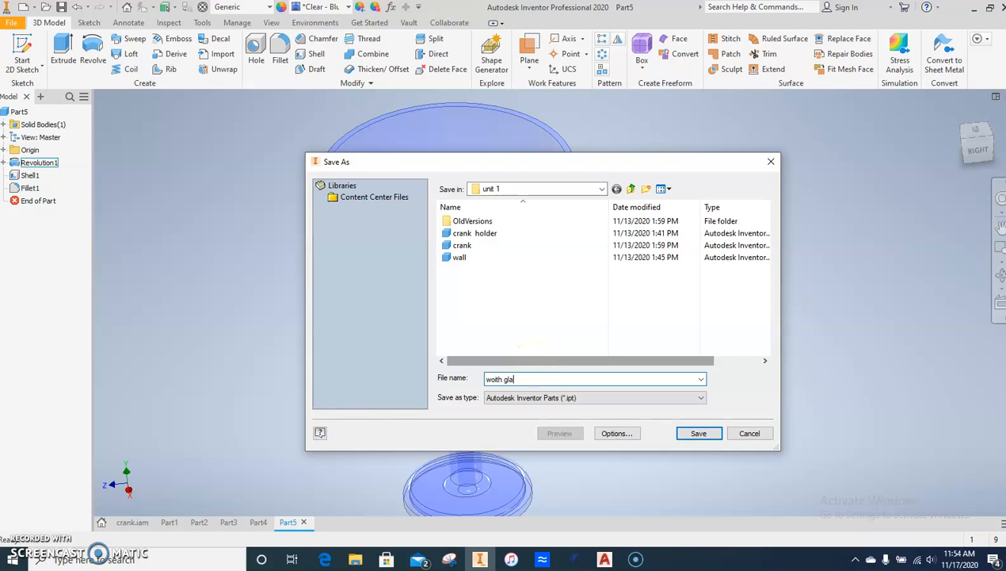
key("Return")
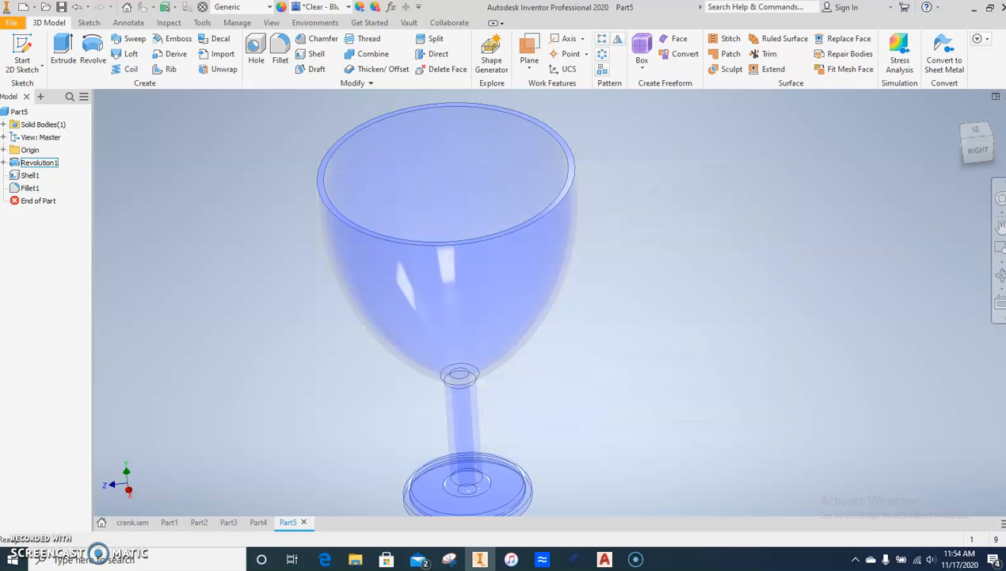